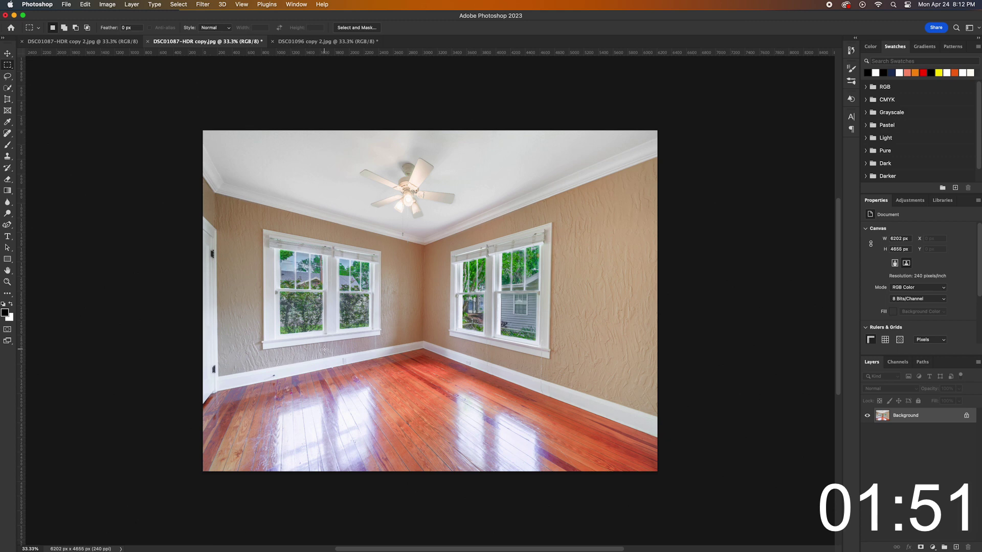
Switch to the DSC01096 copy 2.jpg photo with closed blinds and a glare-free floor.
left_click(330, 42)
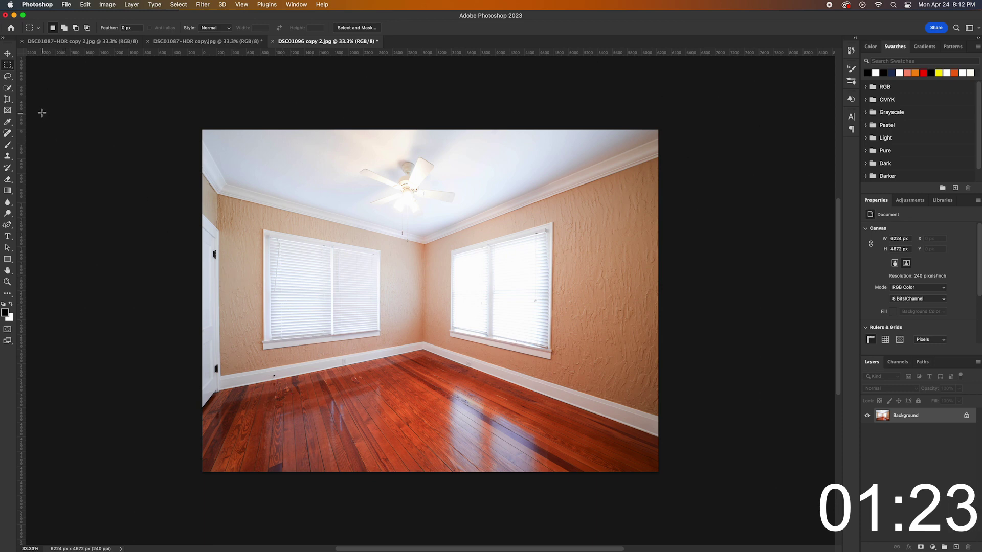
Select the dark wood floor with the Quick Selection tool, up to the baseboards.
left_click(8, 88)
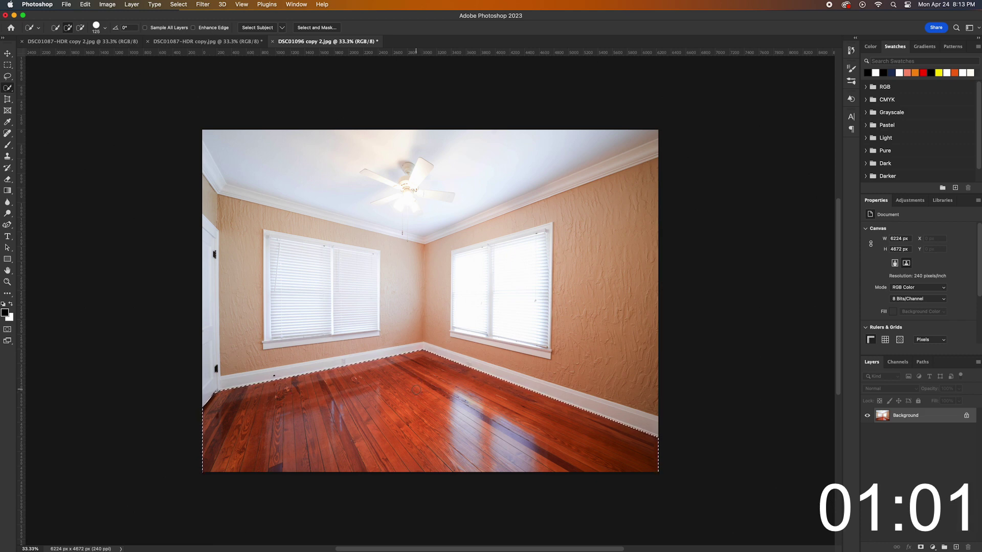
right_click(416, 389)
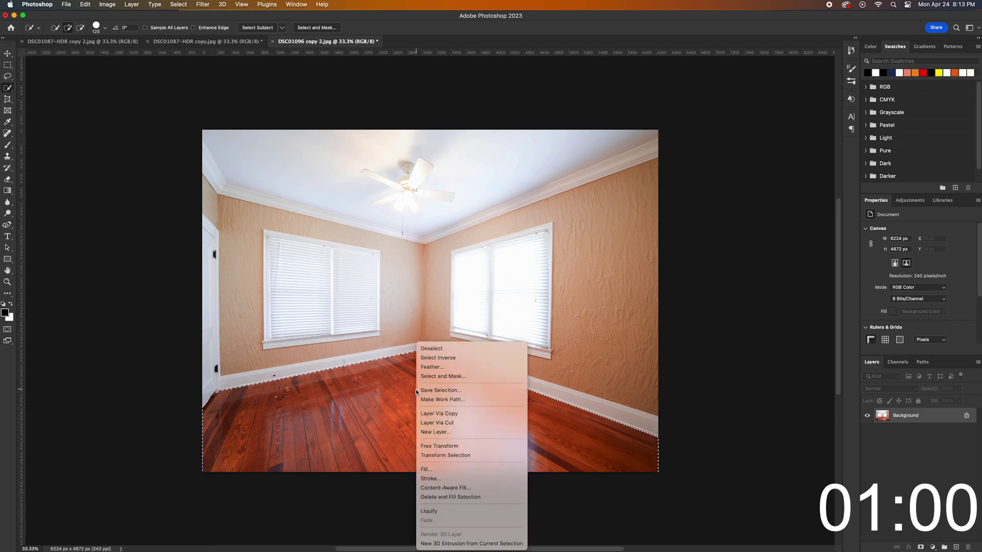
Copy the selected floor to Layer 1 and drag it into the HDR room photo.
left_click(440, 414)
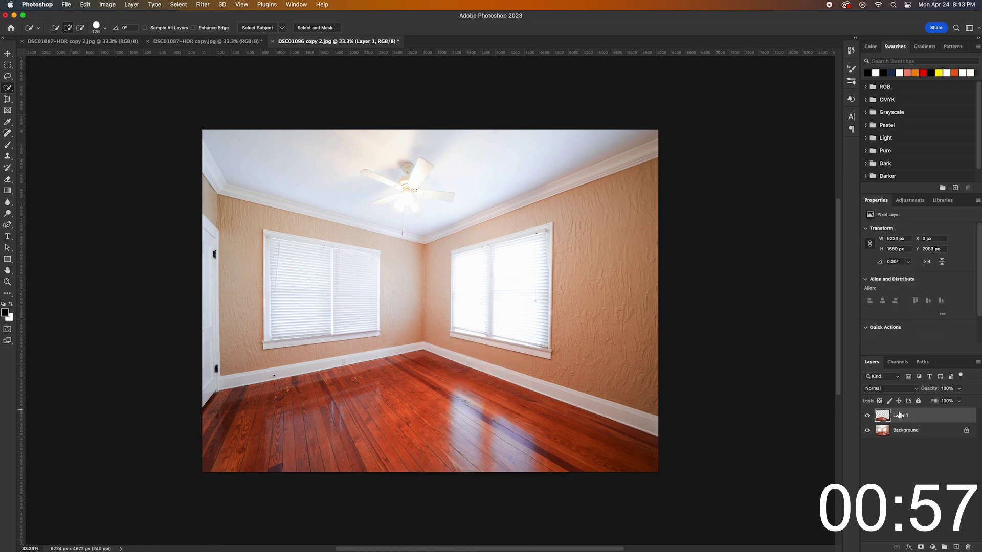
mouse_move(900, 415)
left_mouse_down()
mouse_move(218, 43)
mouse_move(421, 397)
left_mouse_up()
Scale the pasted floor layer to about 101% to fit the room.
key("v")
key("ctrl+t")
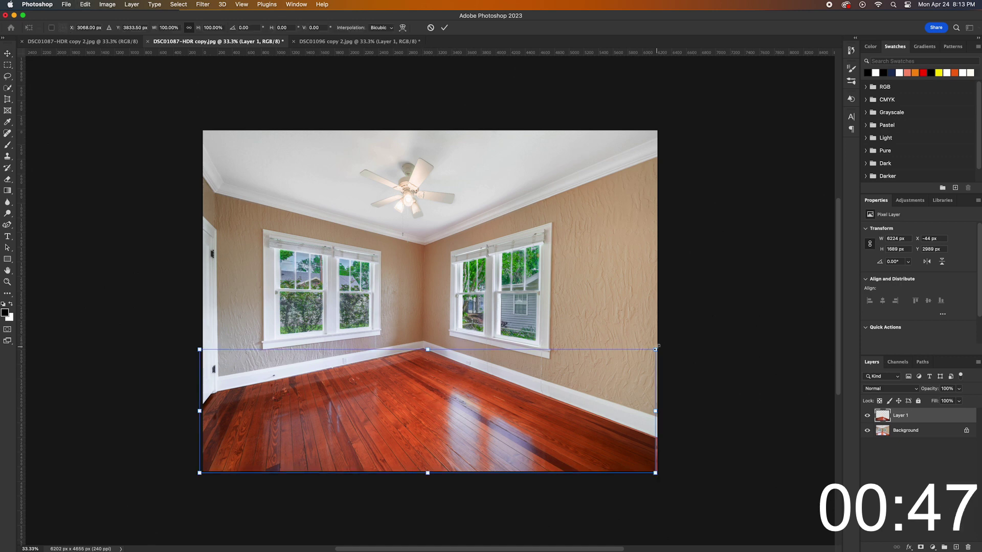
left_click_drag(658, 346, 661, 348)
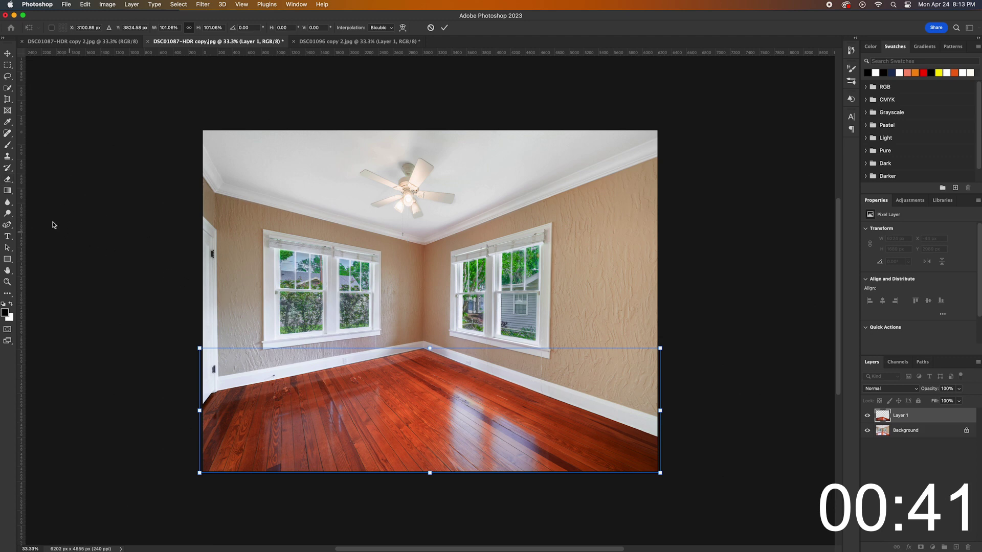
Commit the resize and erase Layer 1's top edge over the left baseboard.
left_click(8, 179)
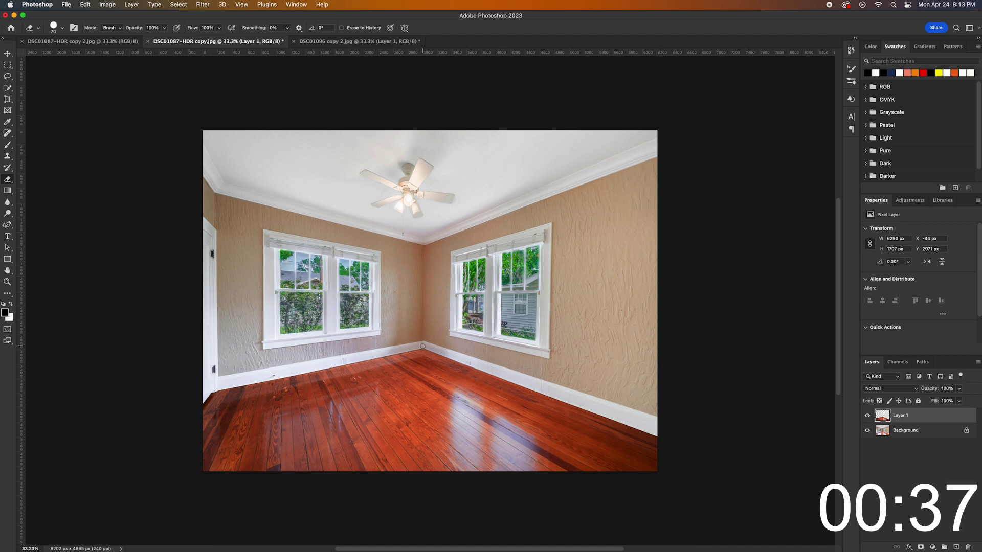
left_click_drag(425, 347, 573, 417)
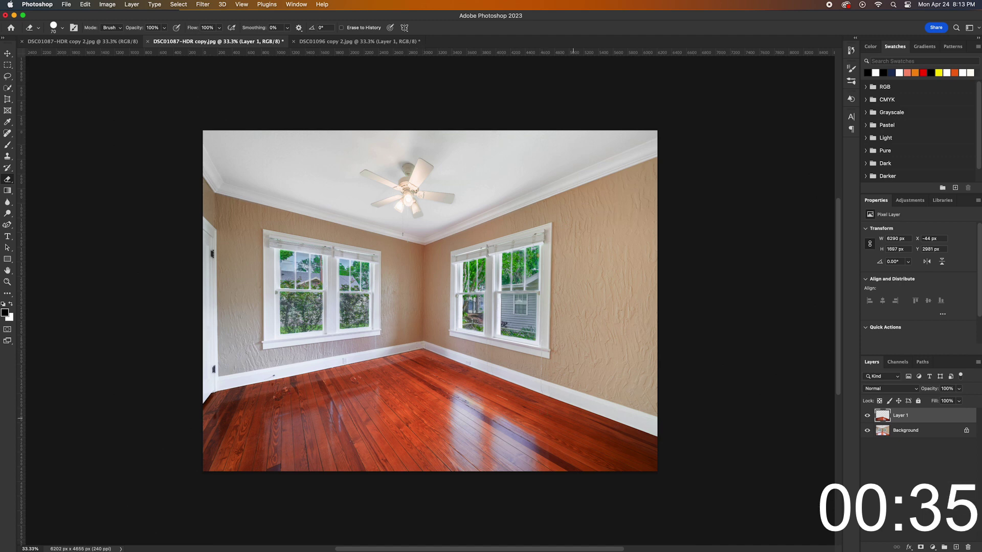